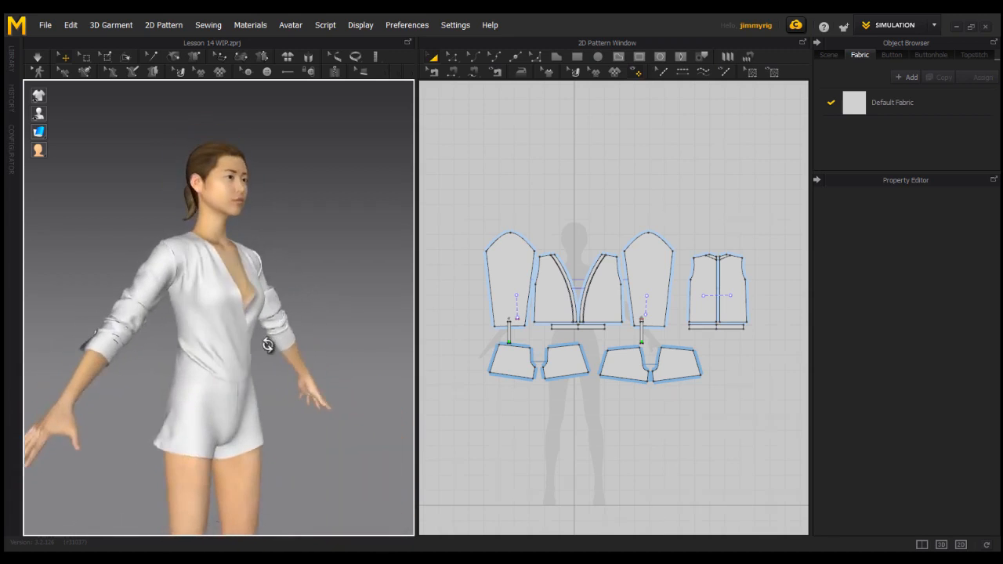
right_drag(125, 341, 199, 361)
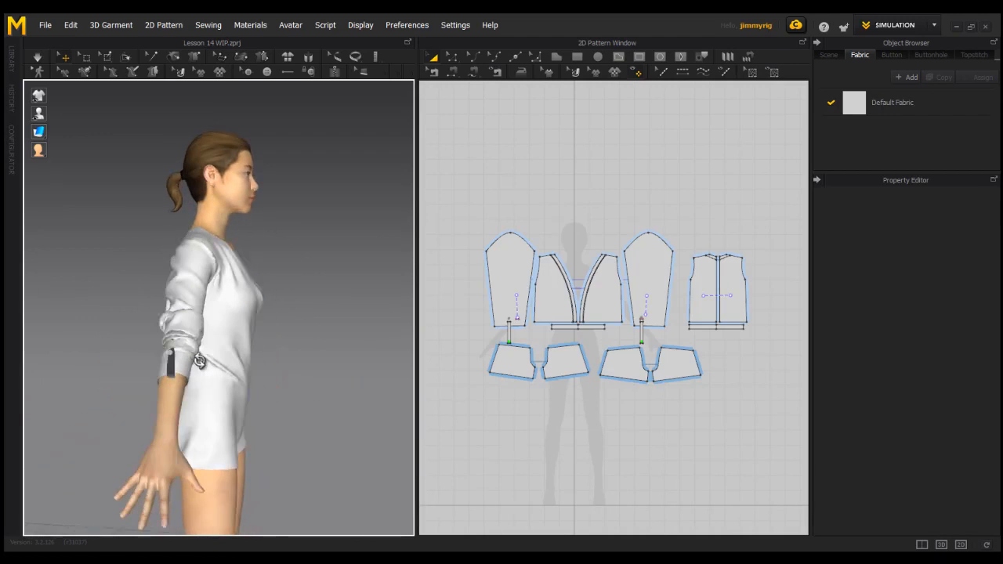
middle_drag(262, 368, 286, 363)
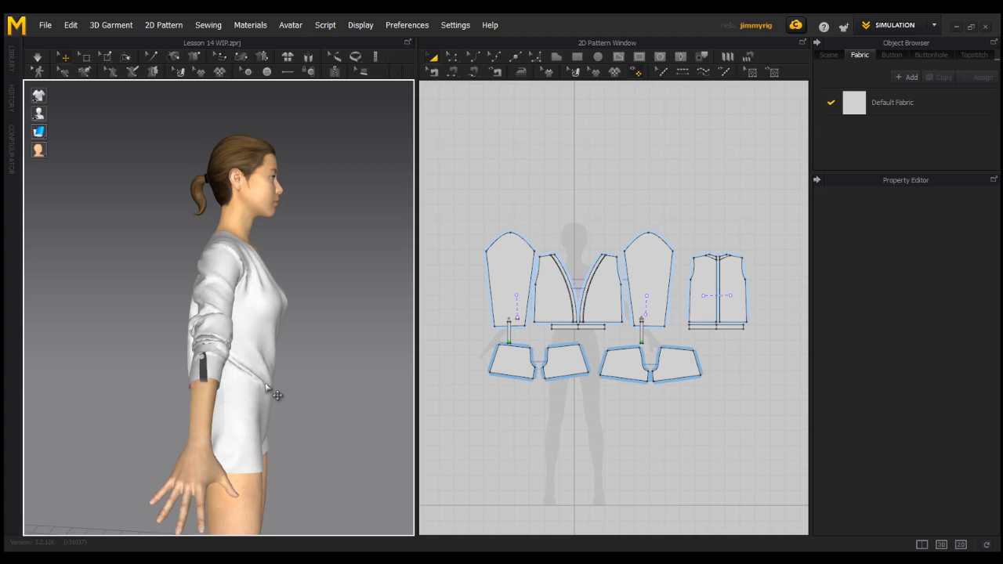
right_drag(267, 388, 236, 400)
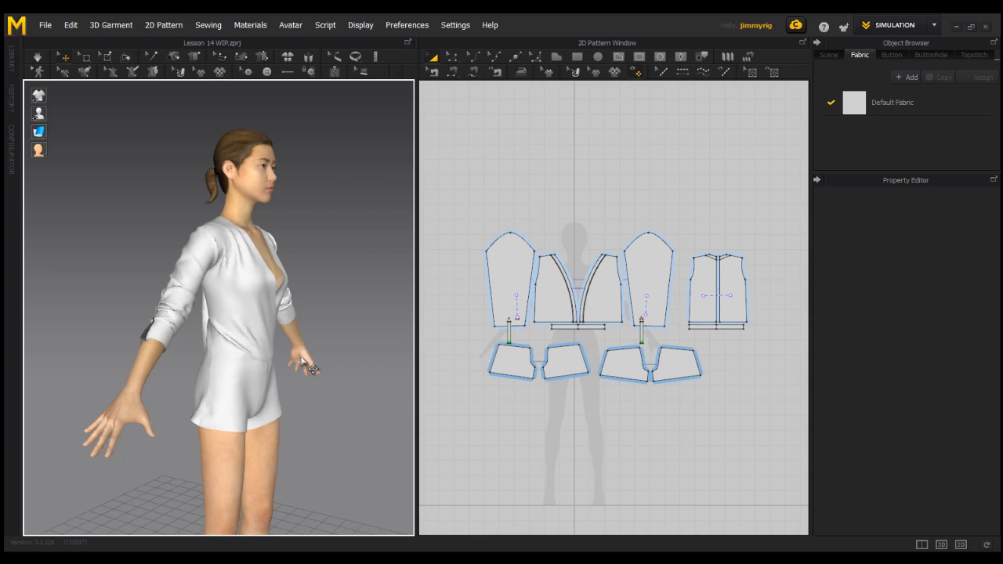
right_drag(280, 384, 309, 383)
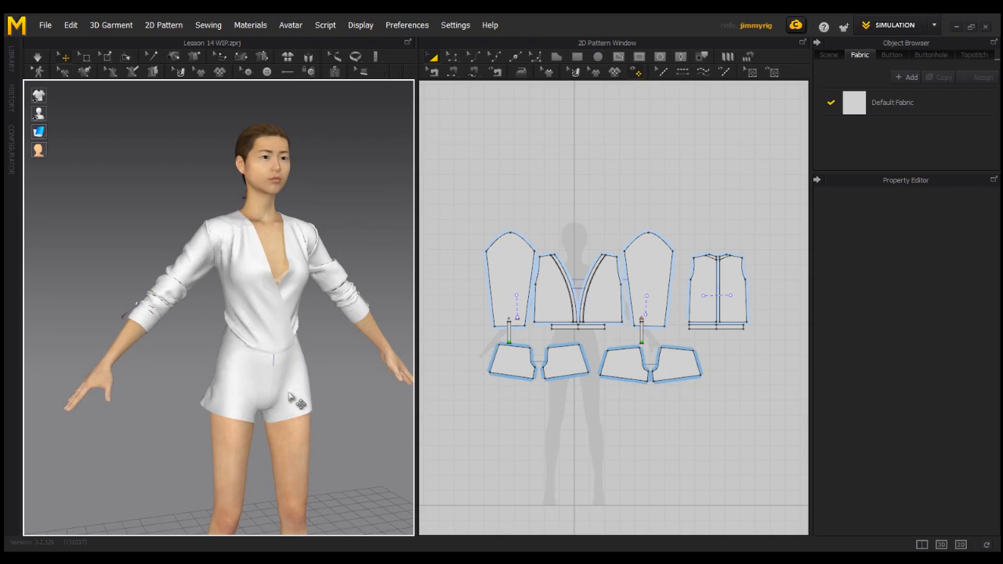
right_drag(321, 413, 275, 363)
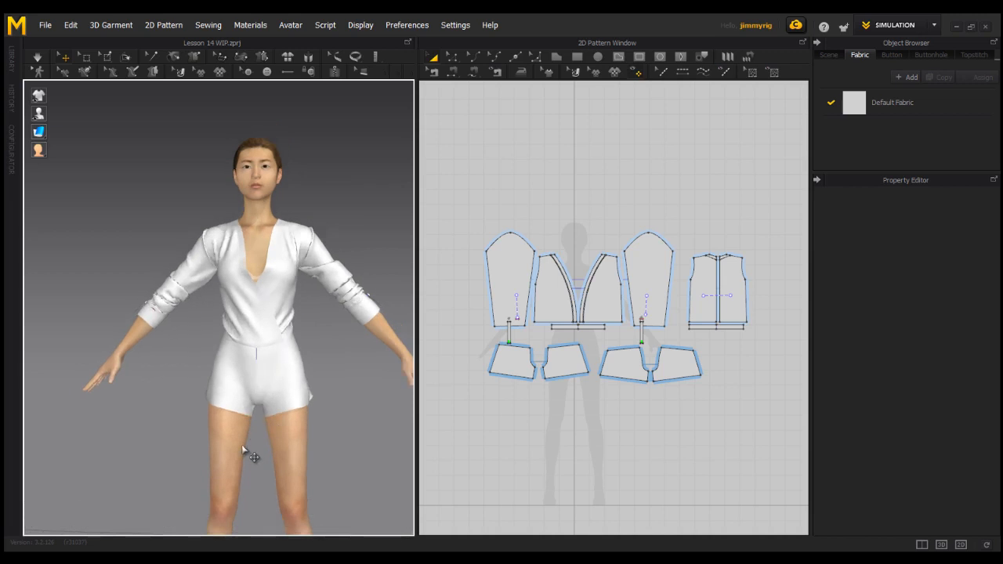
scroll(253, 463, up, 3)
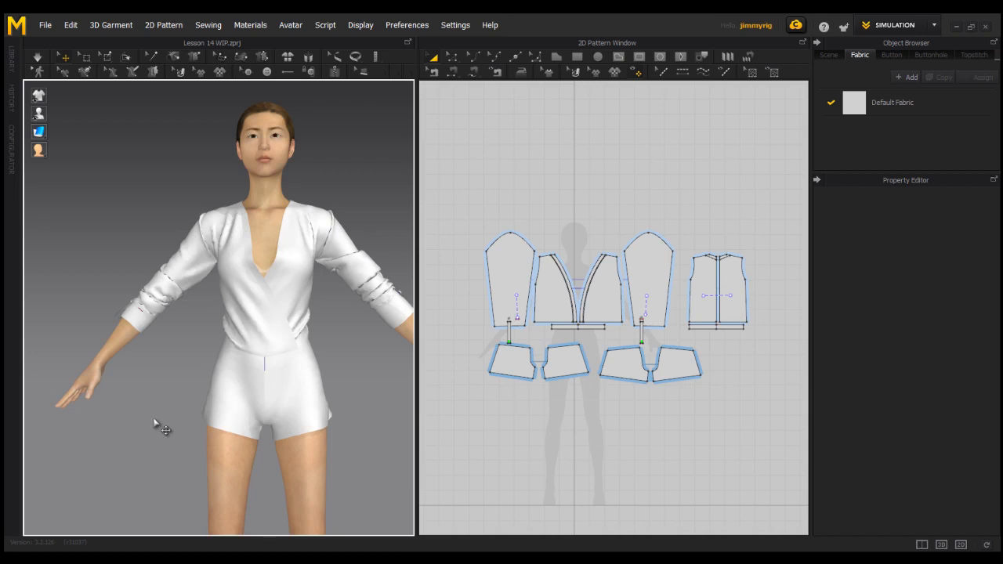
Draw a five-sided pocket outline, about 404 mm around, as an internal polygon on the front shorts piece below the sleeve strap.
scroll(548, 385, up, 5)
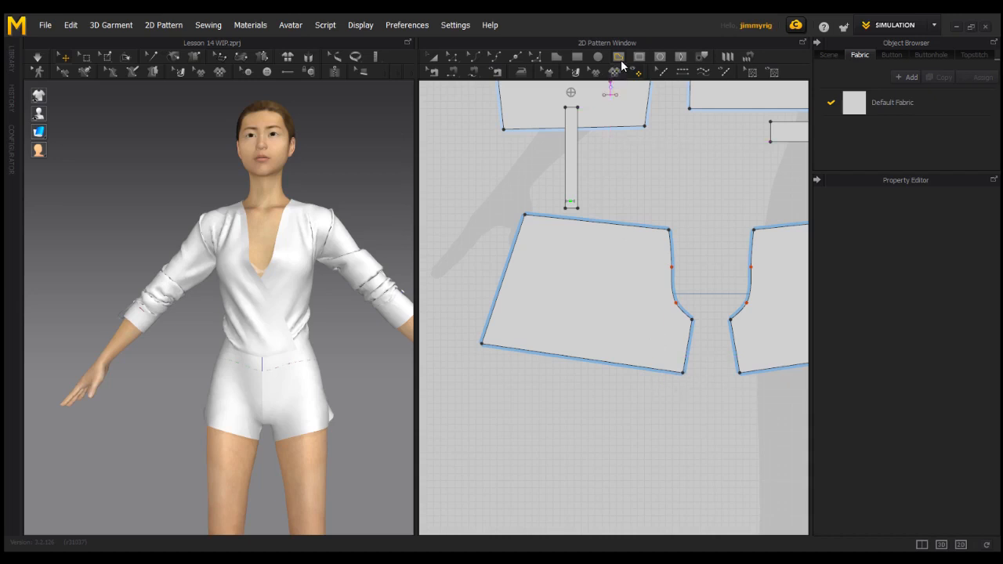
click(618, 58)
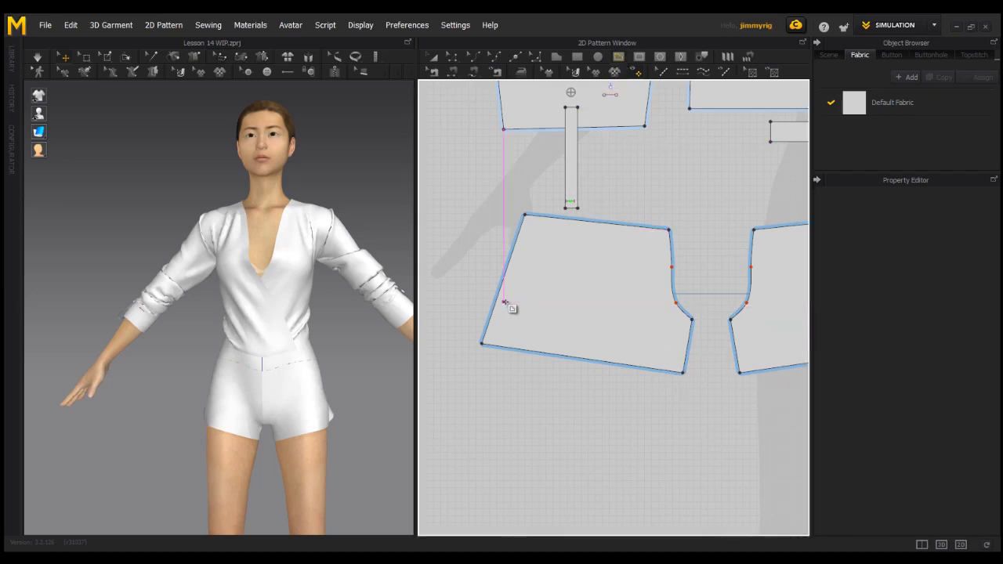
click(504, 304)
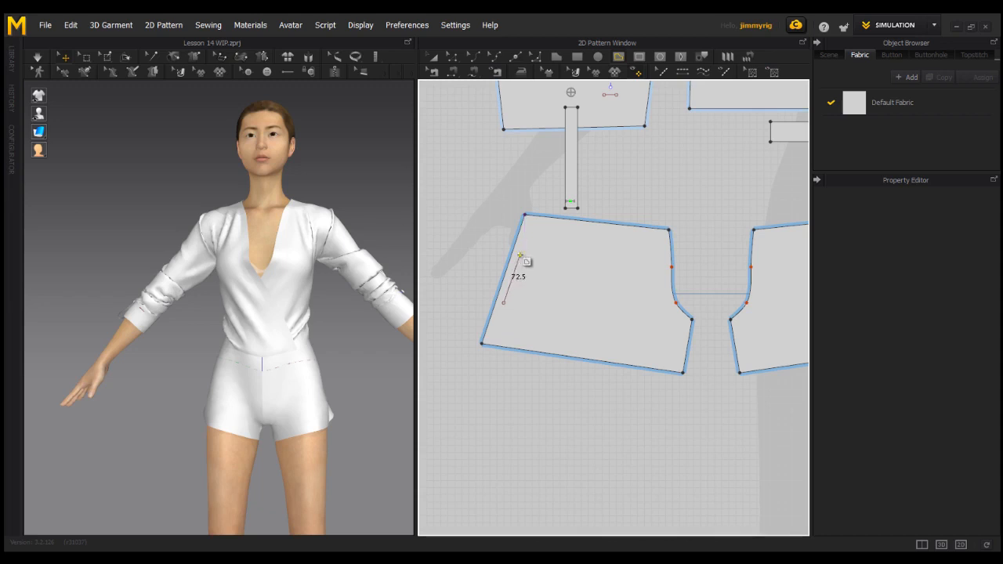
click(520, 254)
click(565, 228)
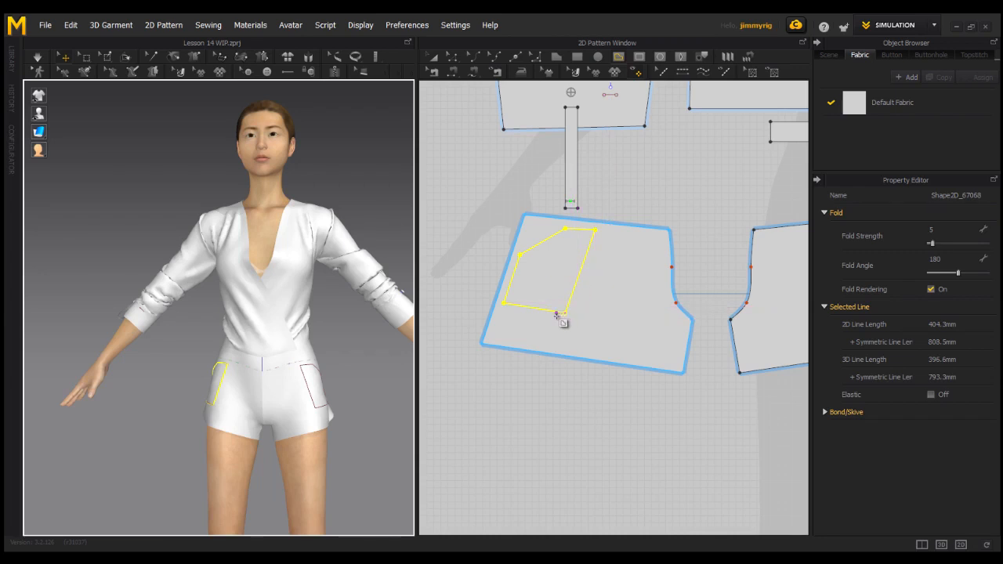
Move the pocket outline's lower edge upward and its long side edge inward, leaving the lower edge about 94 mm long.
right_drag(276, 406, 315, 405)
key(z)
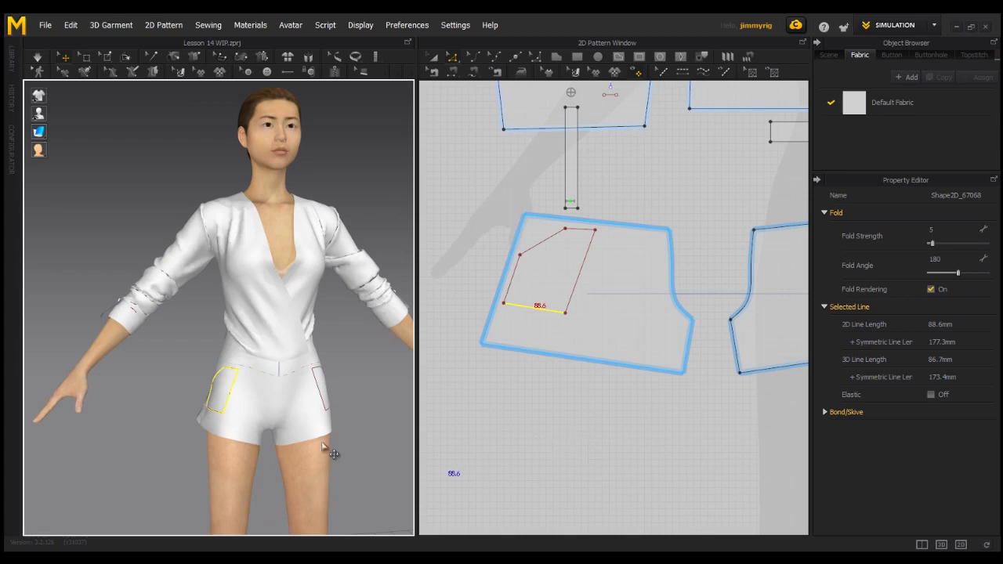
mouse_move(274, 408)
right_down()
mouse_move(250, 423)
mouse_move(265, 414)
right_up()
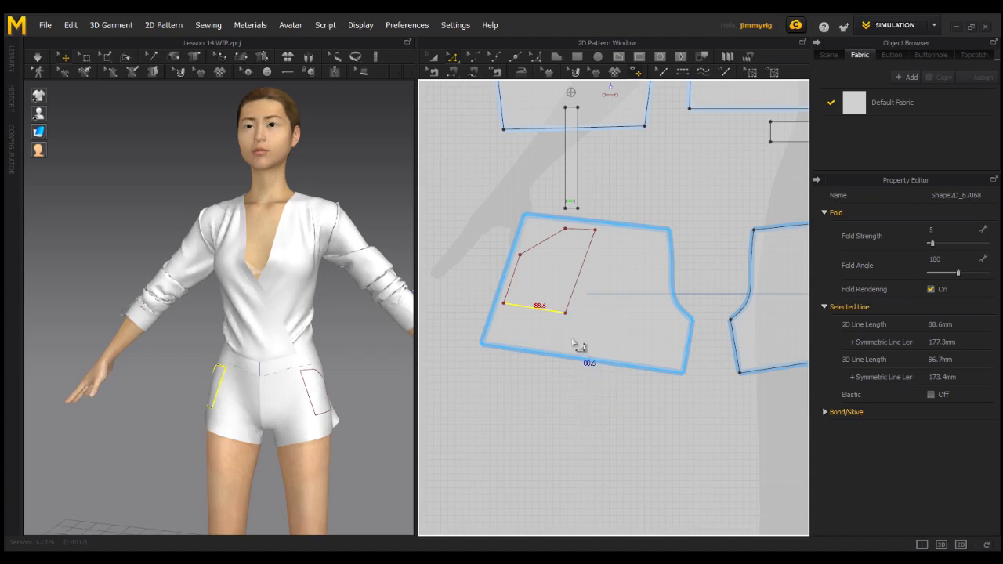
mouse_move(547, 315)
mouse_down()
mouse_move(540, 302)
mouse_move(554, 306)
mouse_up()
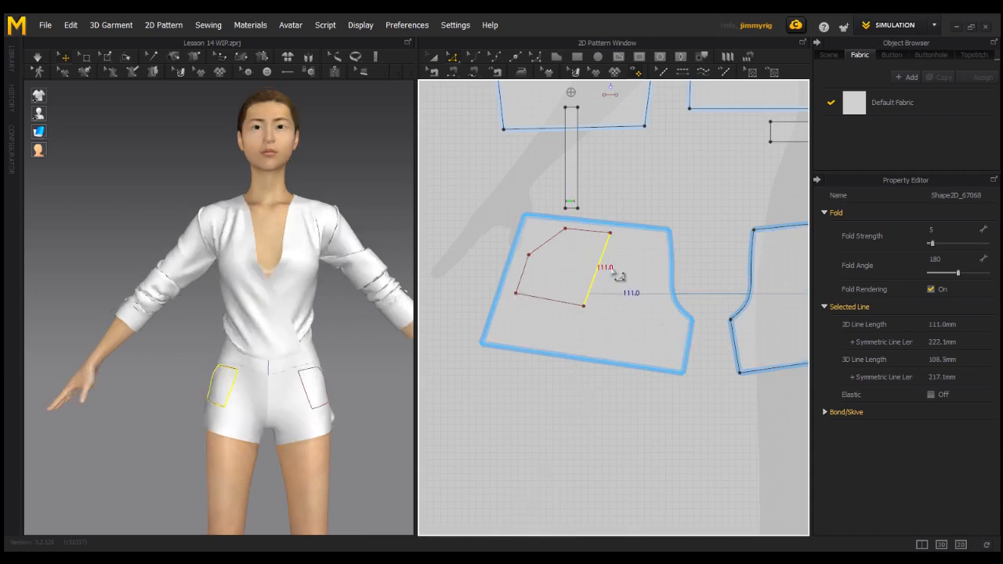
drag(605, 280, 592, 274)
click(553, 306)
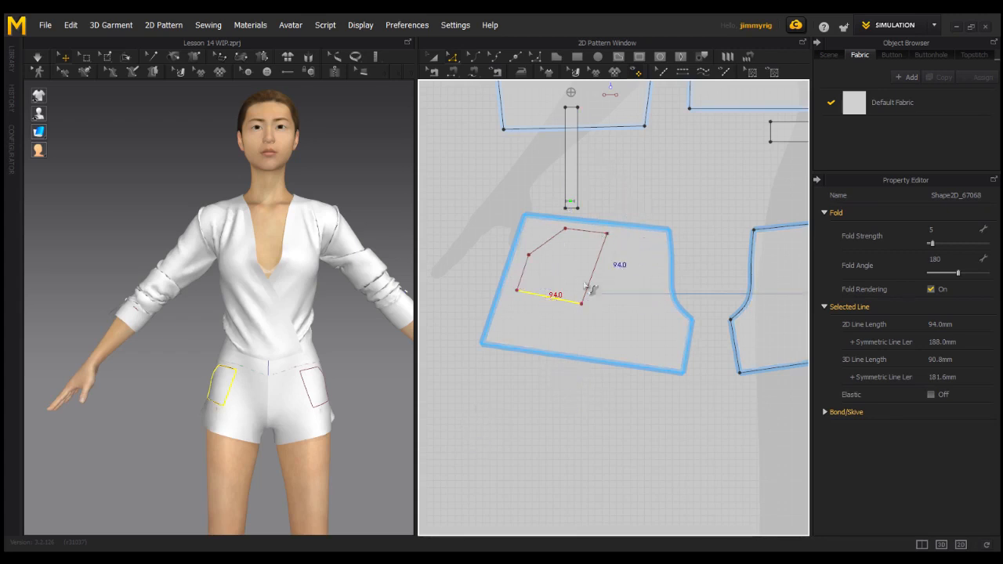
Curve the slanted upper edge of the pocket outline inward to form a concave pocket opening.
right_drag(182, 298, 99, 303)
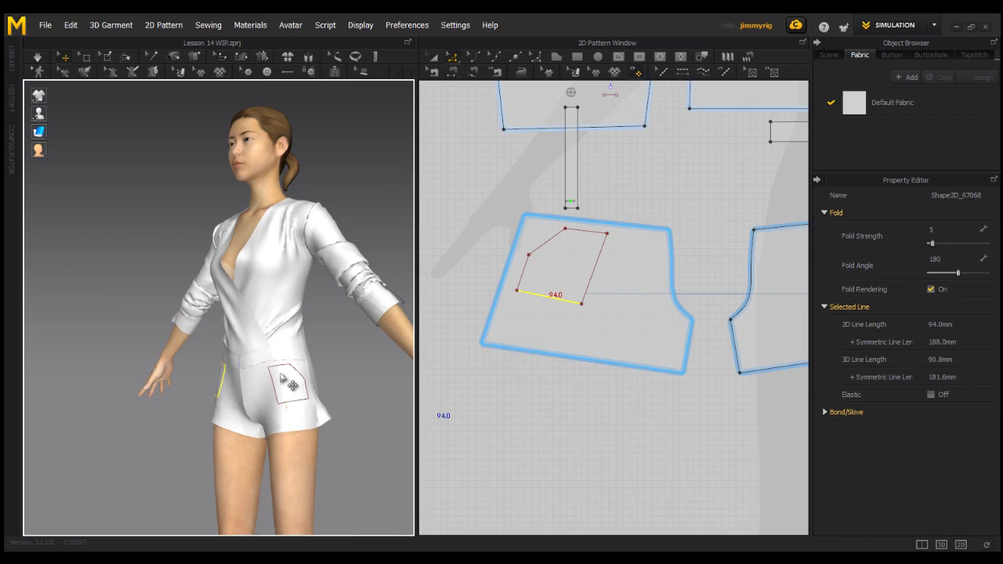
right_drag(291, 384, 336, 399)
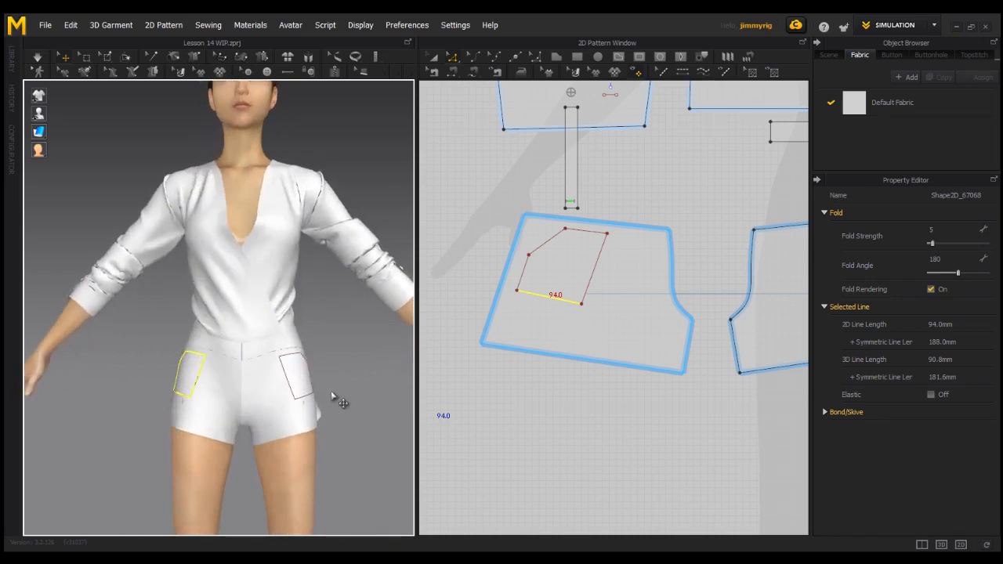
click(554, 245)
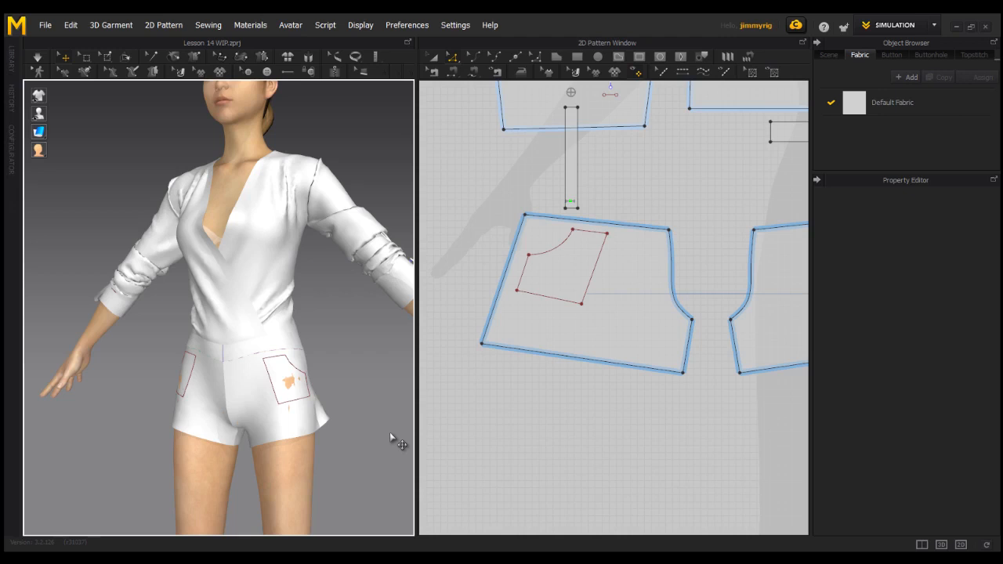
right_drag(291, 414, 292, 375)
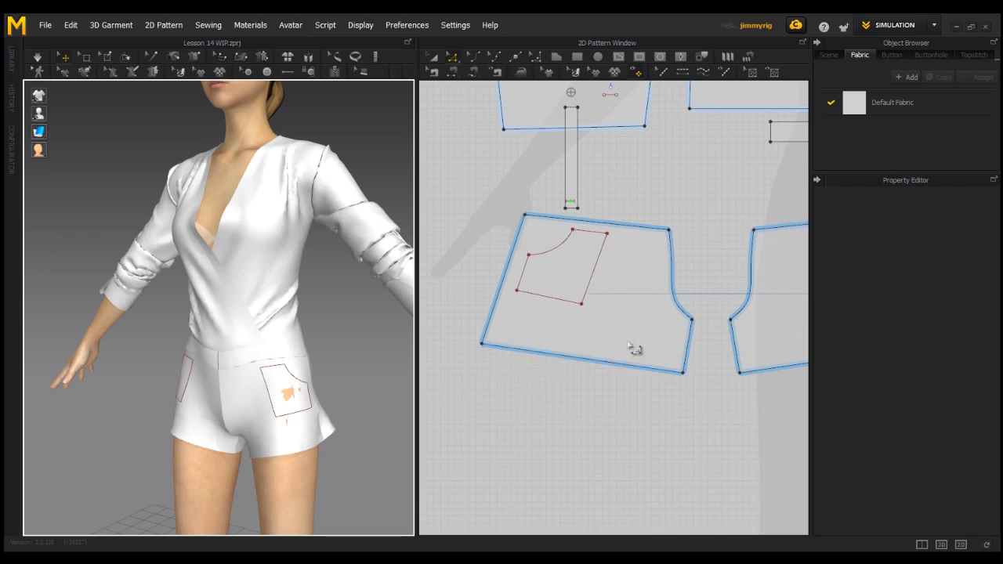
right_drag(219, 414, 338, 374)
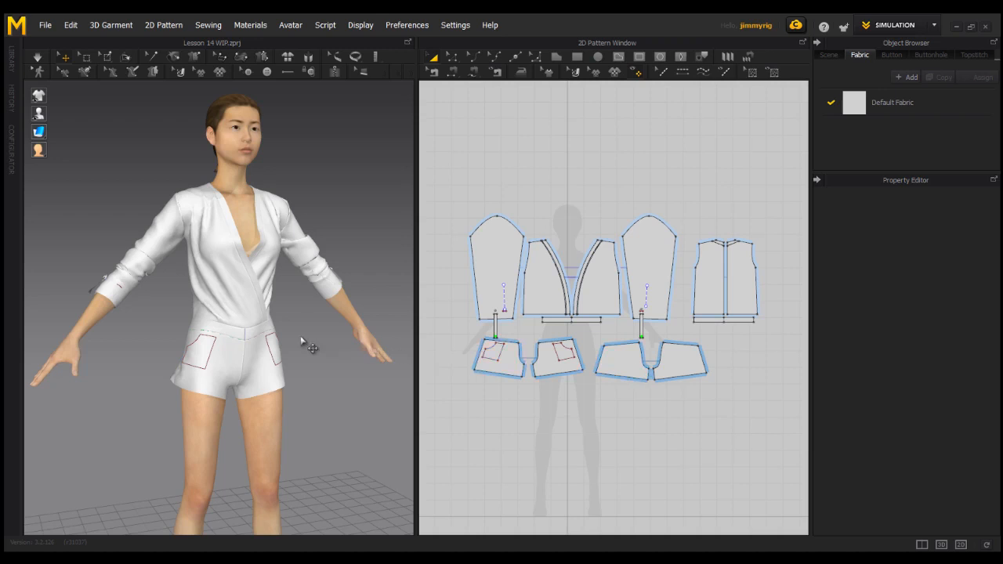
Clone the pocket outline as a separate pattern and place it beside the outer edge of the front shorts piece.
scroll(635, 396, up, 4)
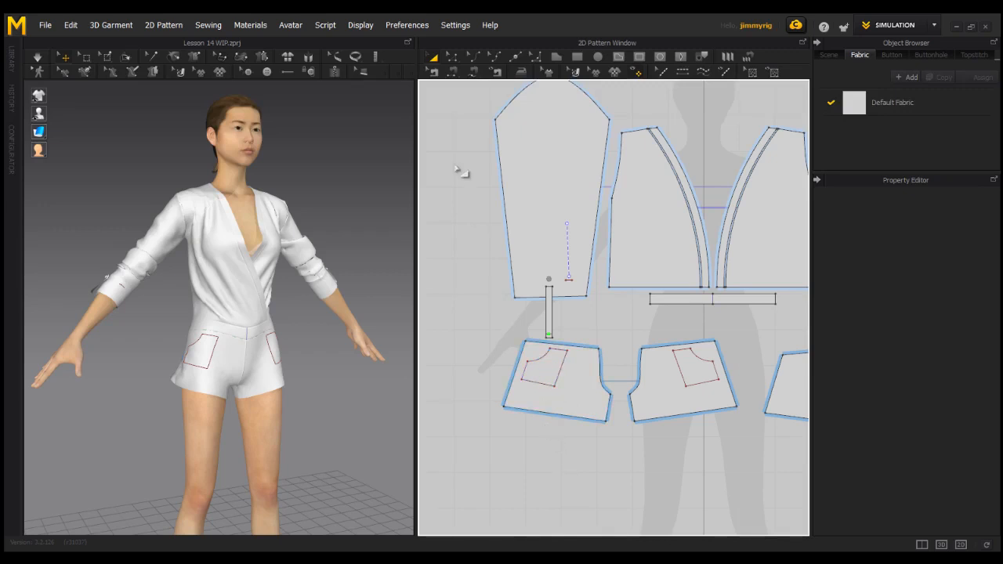
click(550, 366)
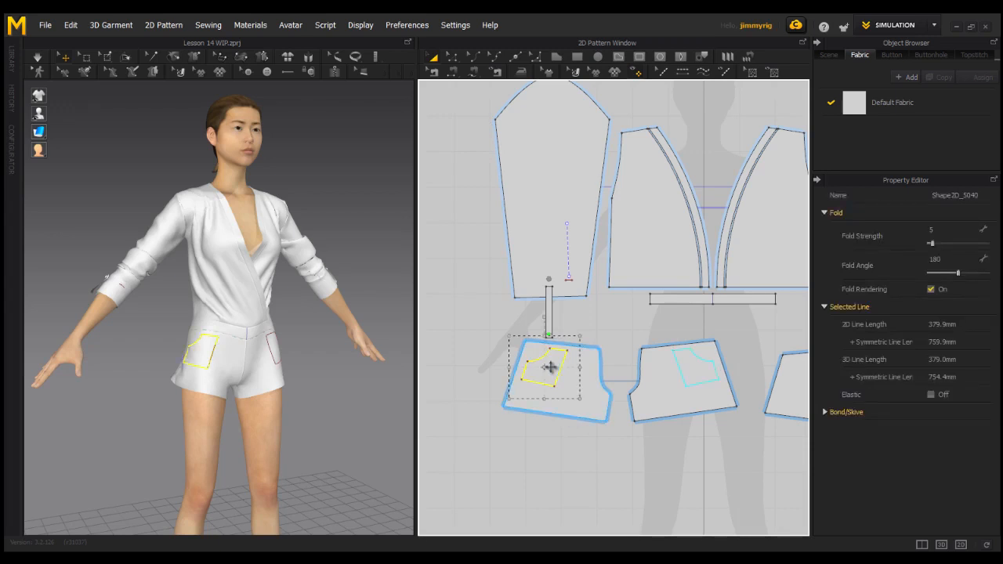
right_click(554, 357)
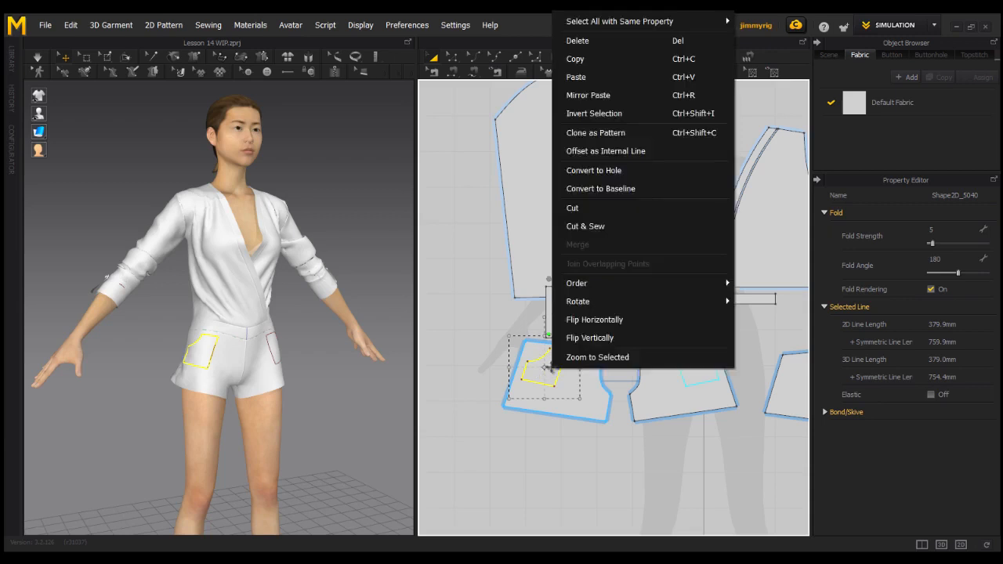
click(608, 134)
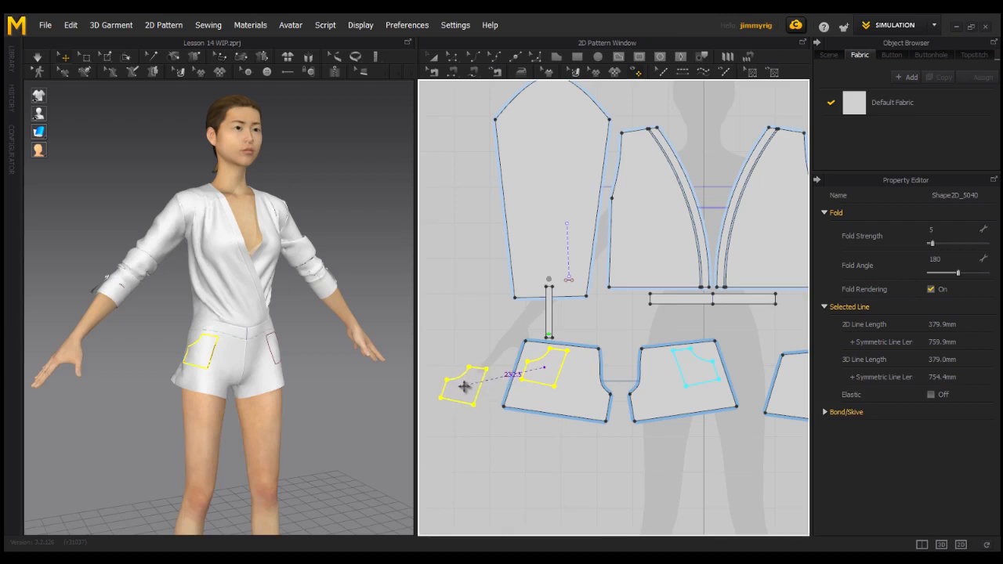
click(480, 367)
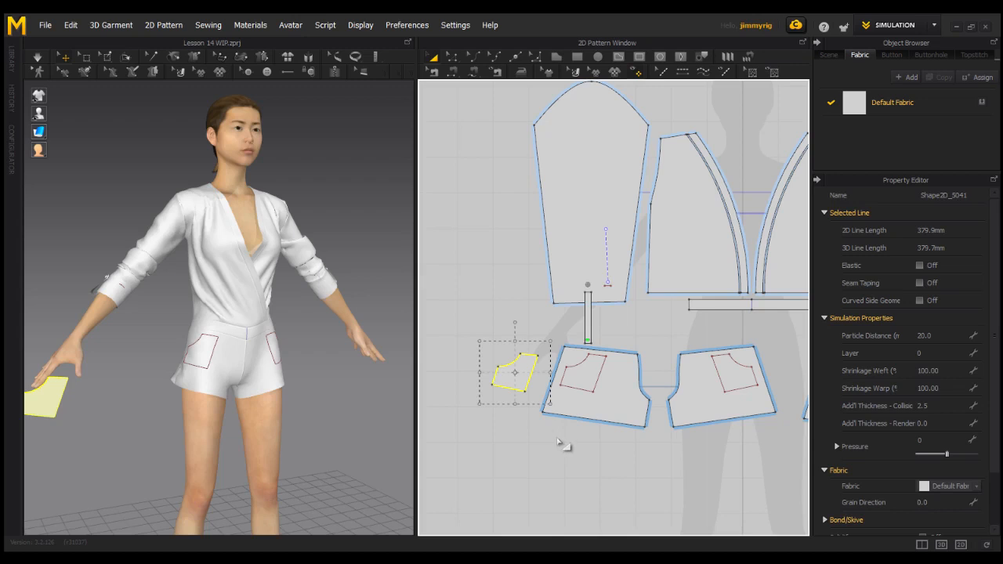
Sew the cloned pocket's two sides, lower edge and short upper edge to the matching internal lines, leaving the curved opening unsewn.
key(n)
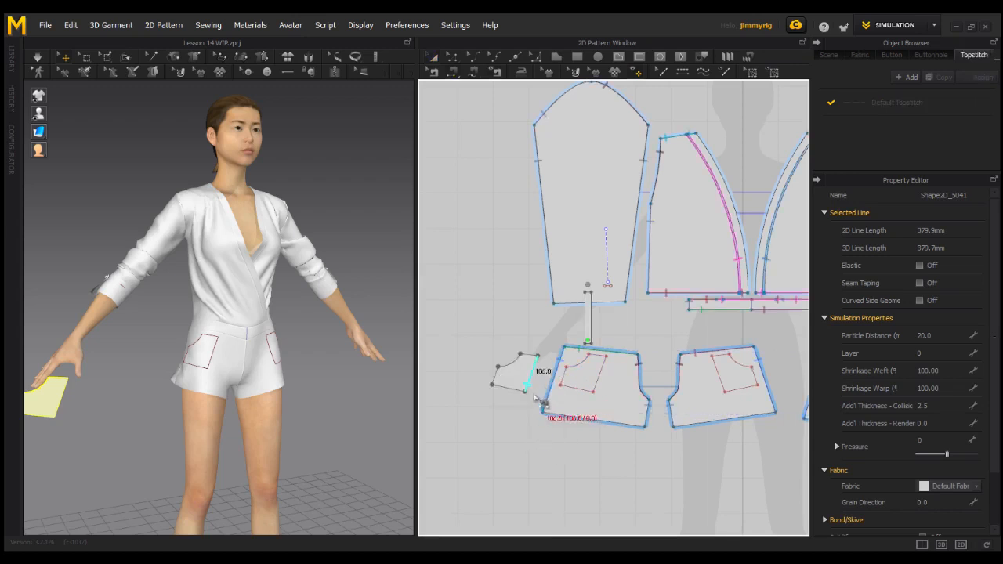
click(604, 384)
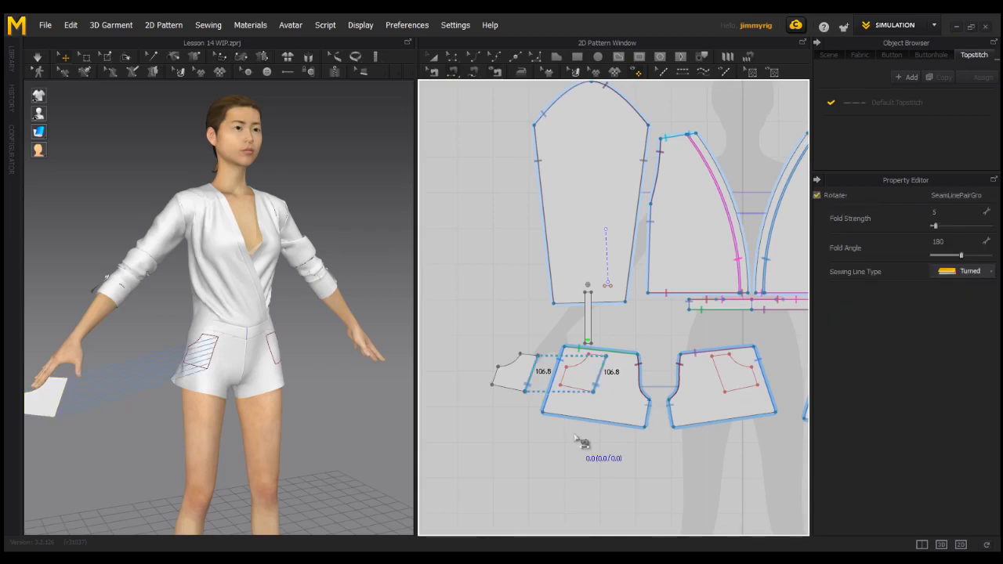
click(571, 390)
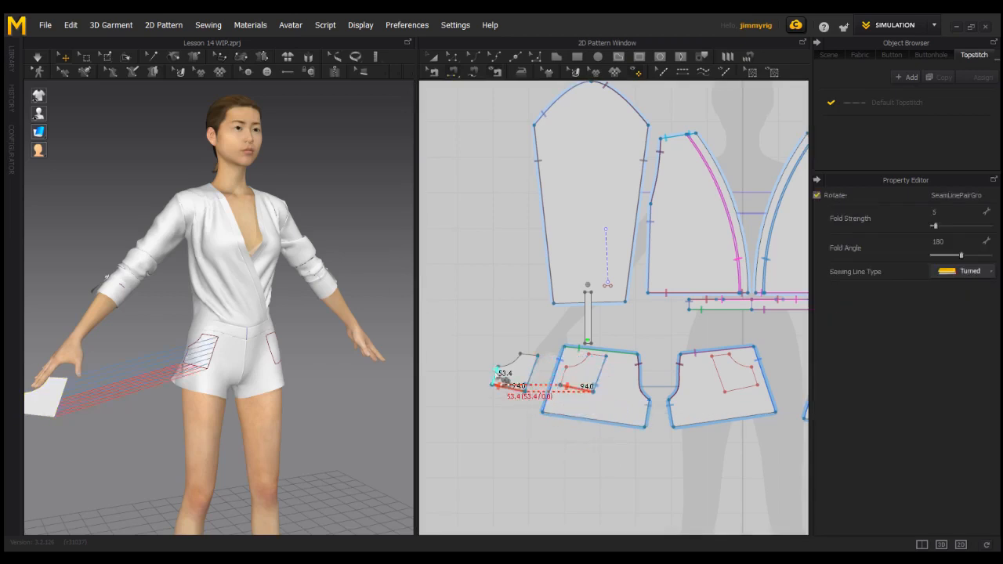
click(505, 380)
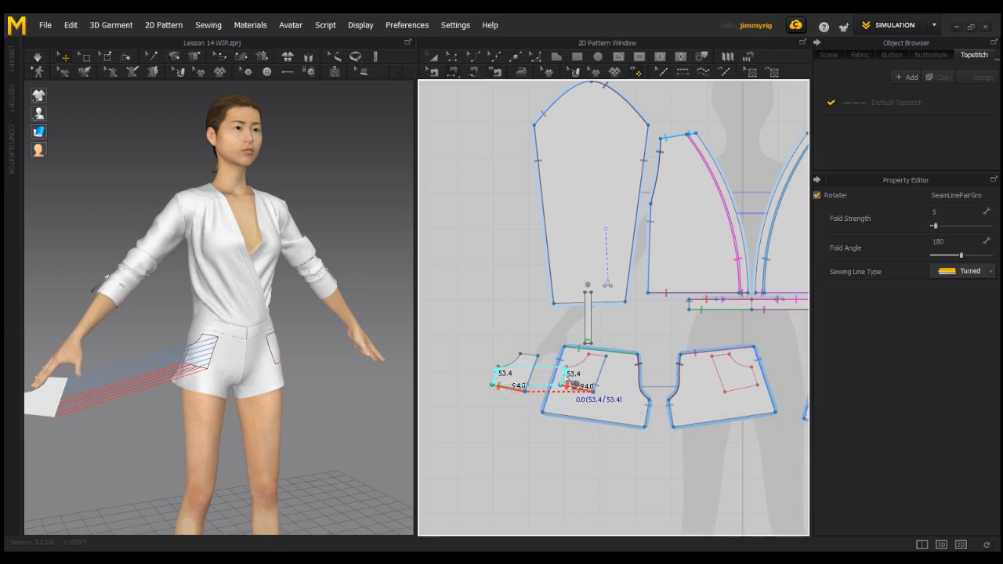
click(572, 384)
click(530, 354)
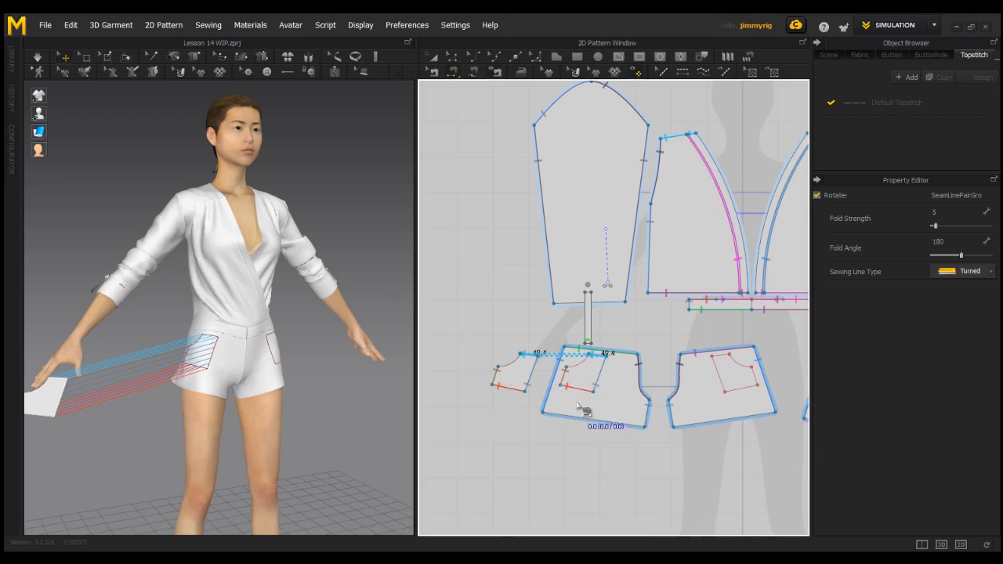
scroll(578, 404, down, 1)
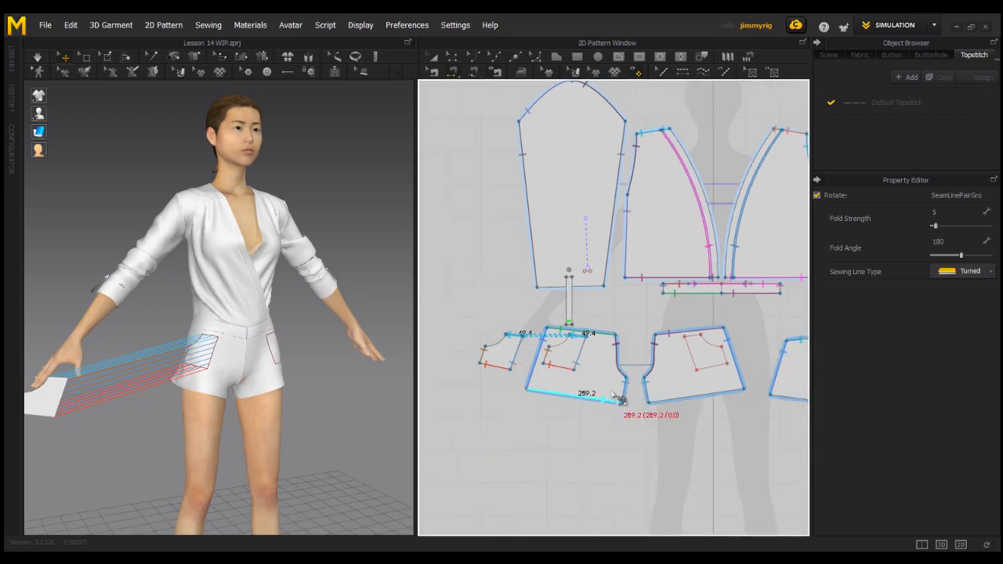
Position the pocket piece over its outline on the avatar's hip and simulate it onto the shorts.
right_drag(143, 401, 220, 379)
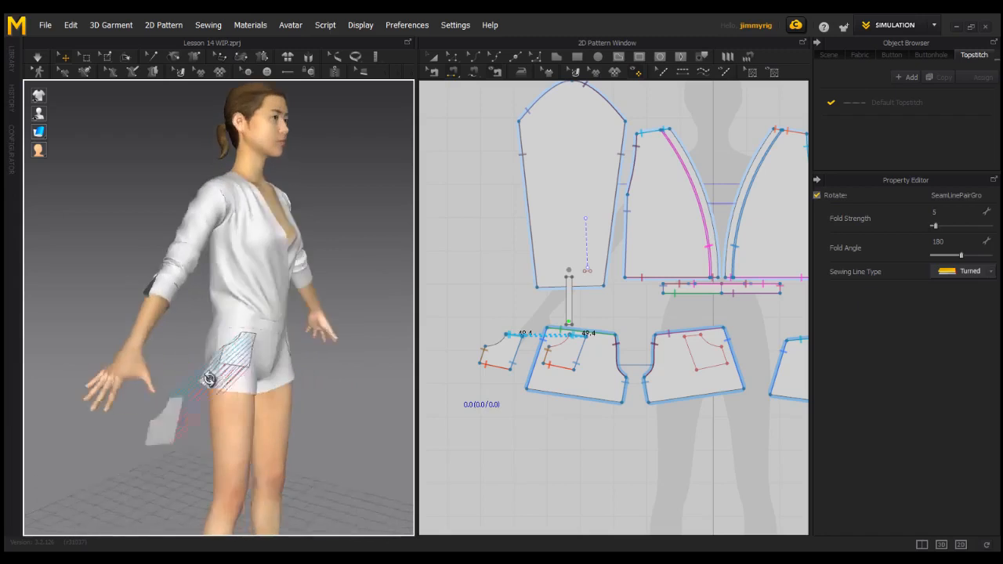
click(45, 411)
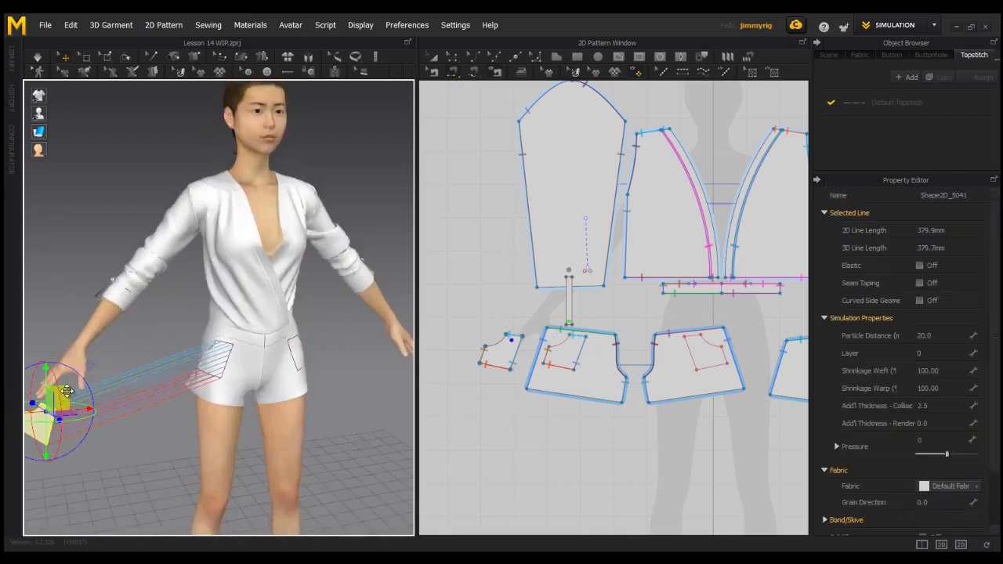
drag(67, 390, 203, 347)
right_drag(140, 412, 113, 421)
drag(171, 365, 207, 355)
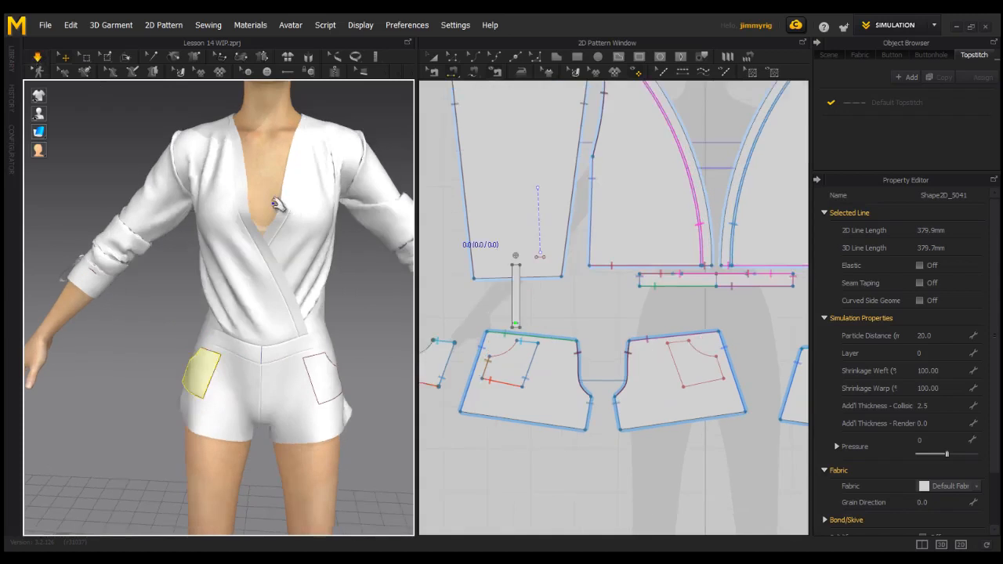
Hide the internal lines on the garment in the 3D view.
mouse_move(38, 95)
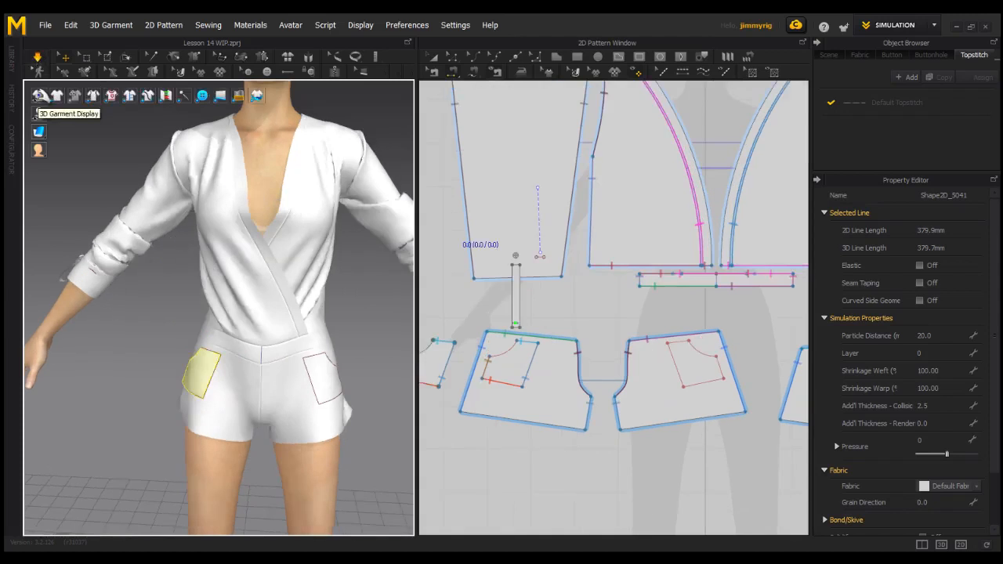
click(113, 96)
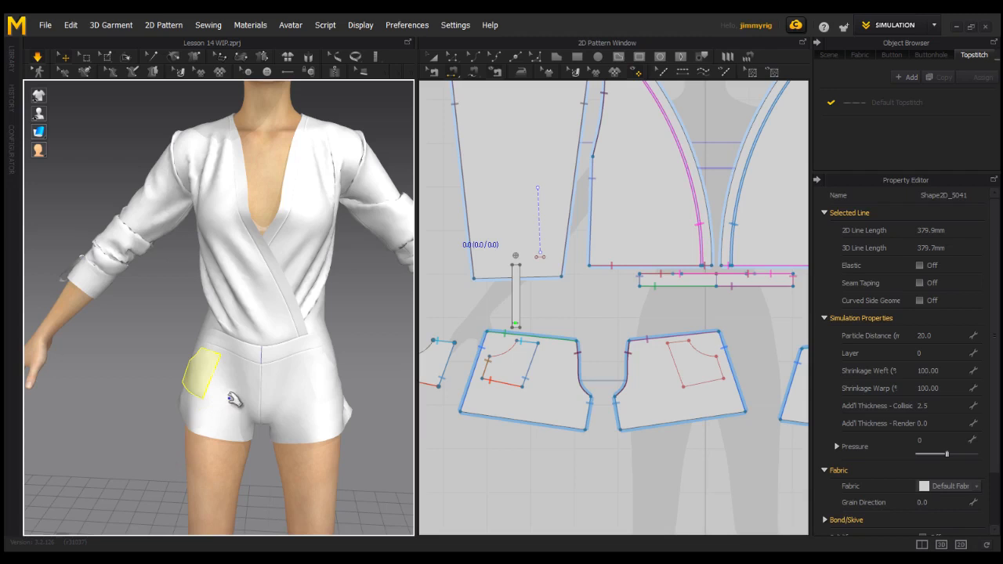
middle_drag(631, 349, 642, 354)
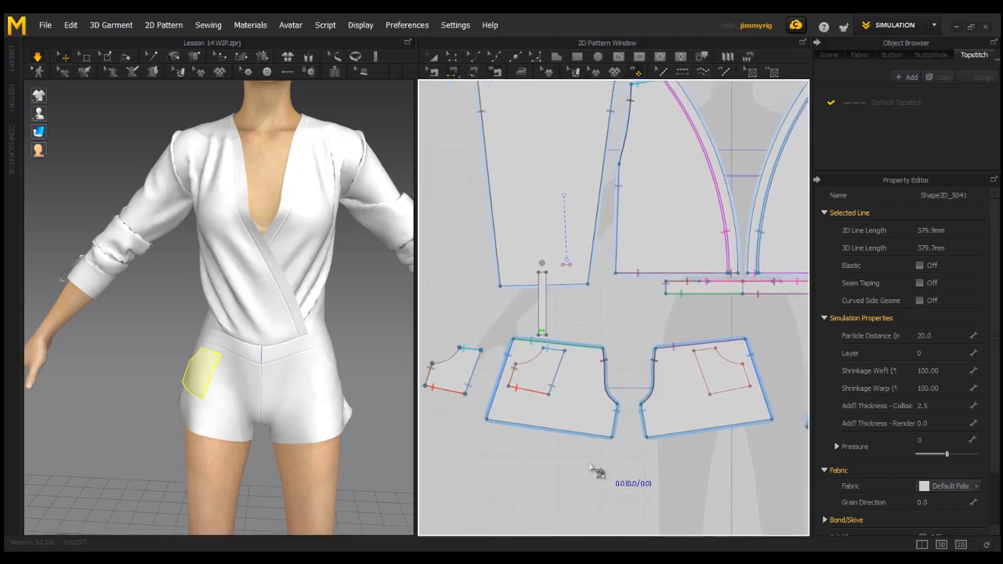
Layer-clone the pocket piece over the original, place the copy about 150 mm below it in the pattern layout, and check its seams.
key(a)
middle_drag(468, 363, 492, 364)
click(493, 365)
right_click(492, 364)
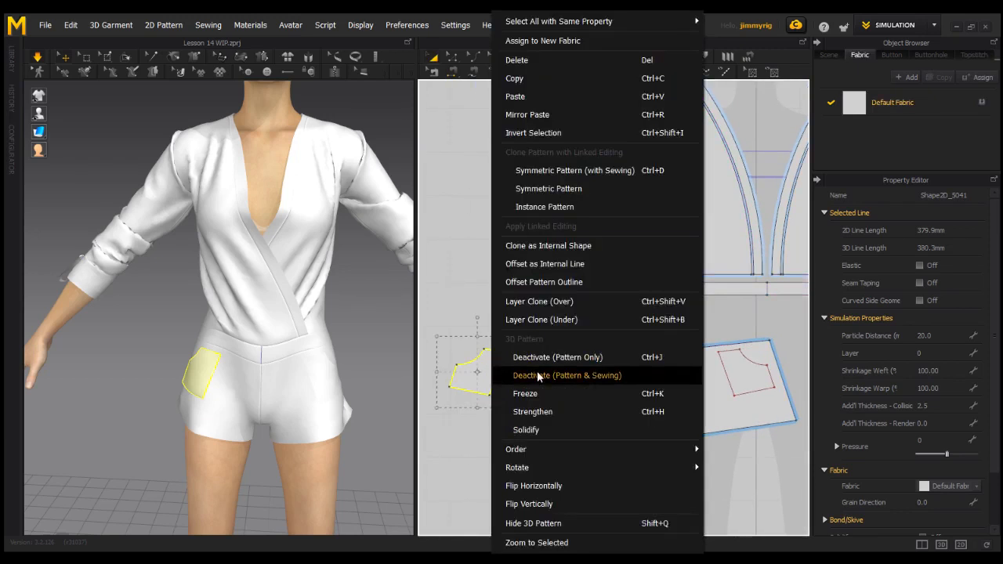
click(552, 301)
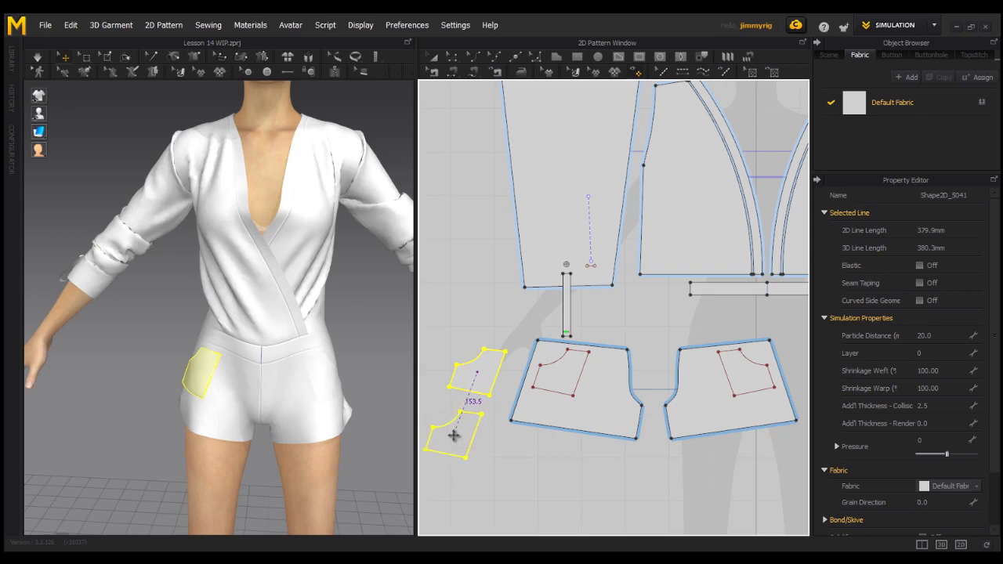
click(452, 431)
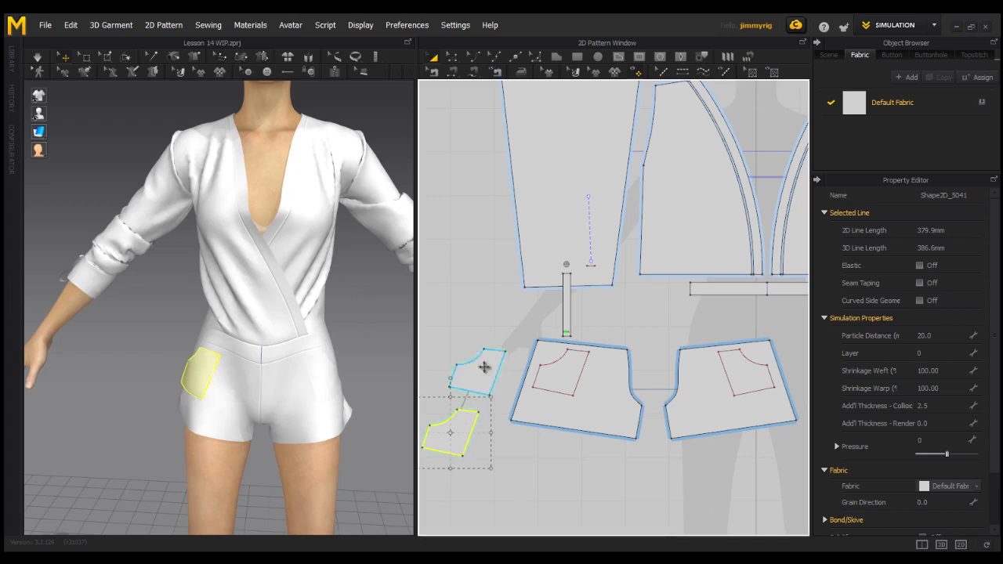
click(434, 72)
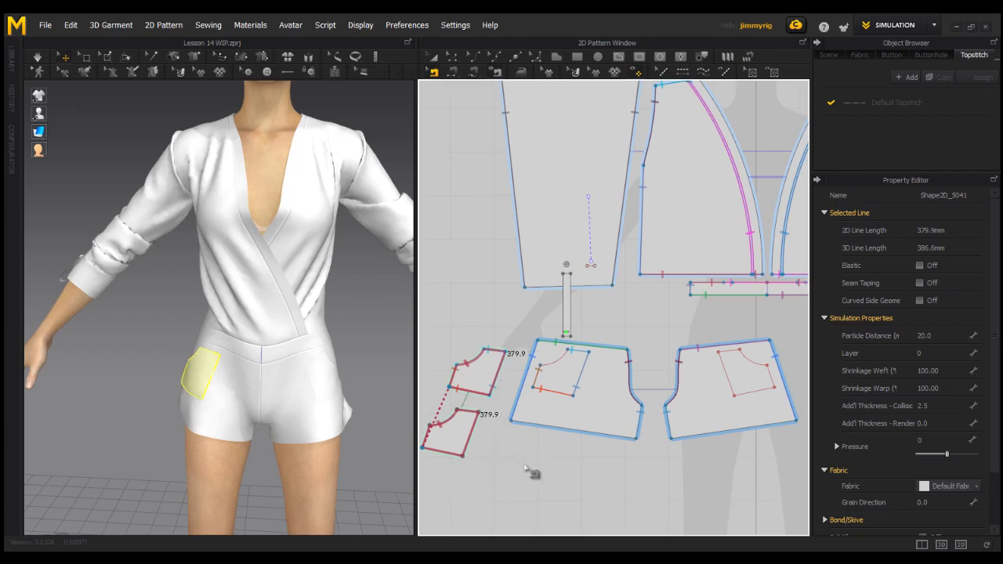
click(434, 58)
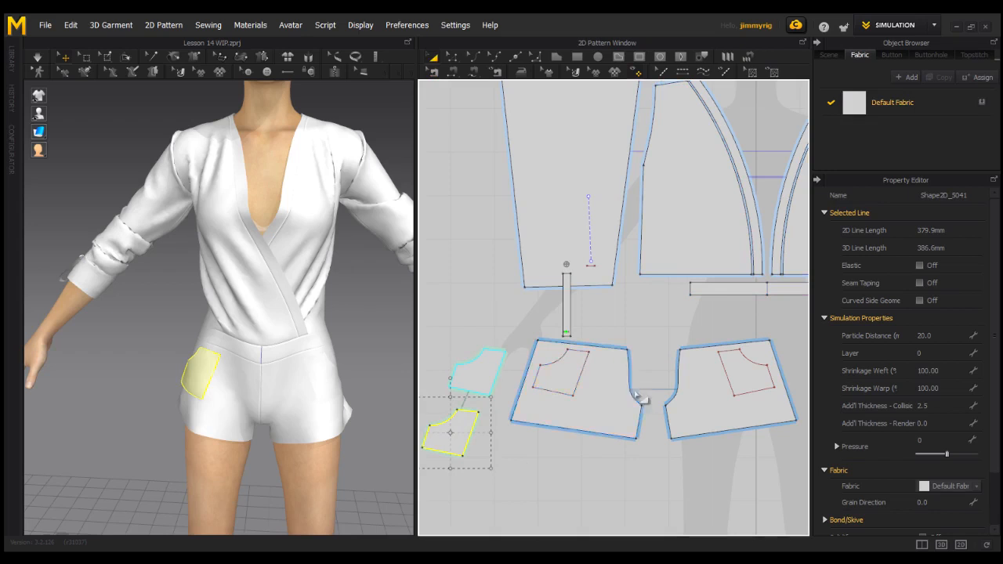
Scale up the layered pocket pieces to an outline length of about 483 mm and simulate them on the avatar's hip.
scroll(640, 406, down, 1)
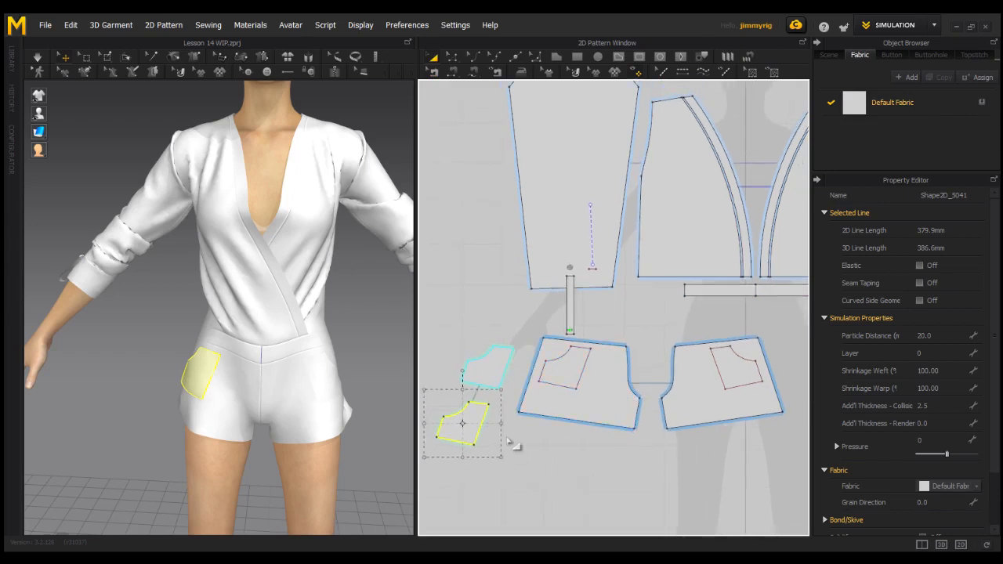
middle_drag(548, 427, 565, 420)
scroll(589, 429, down, 1)
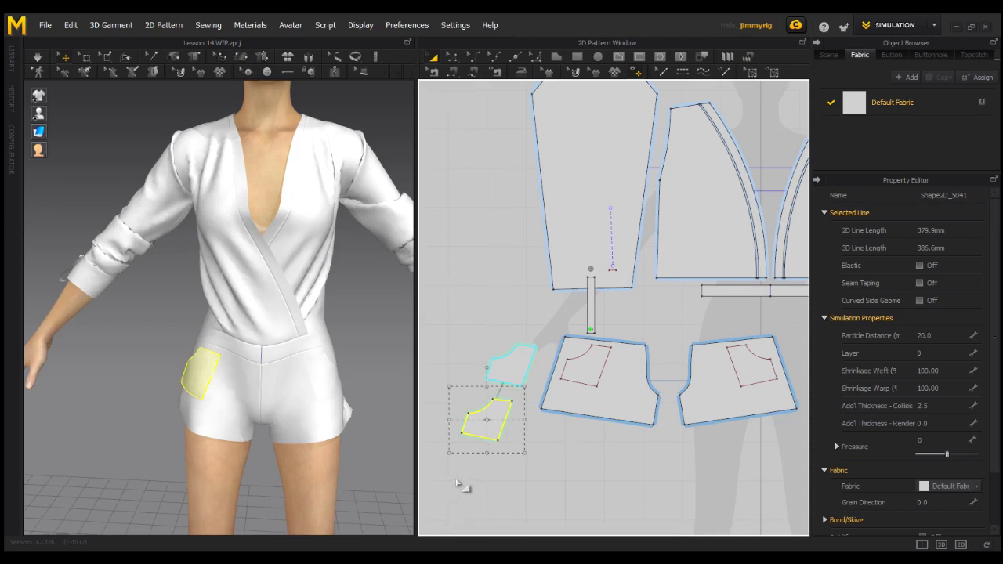
click(507, 421)
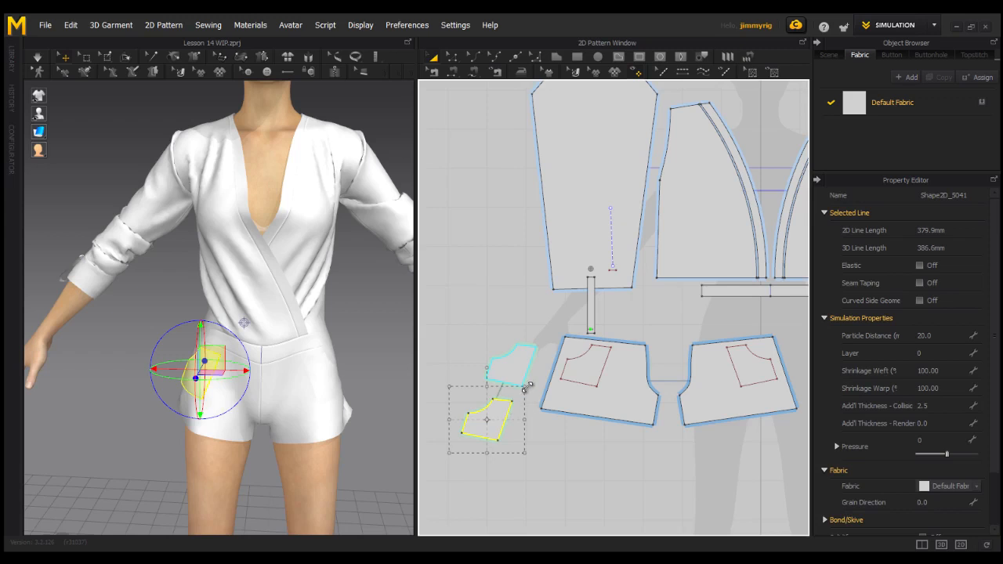
key(ctrl+z)
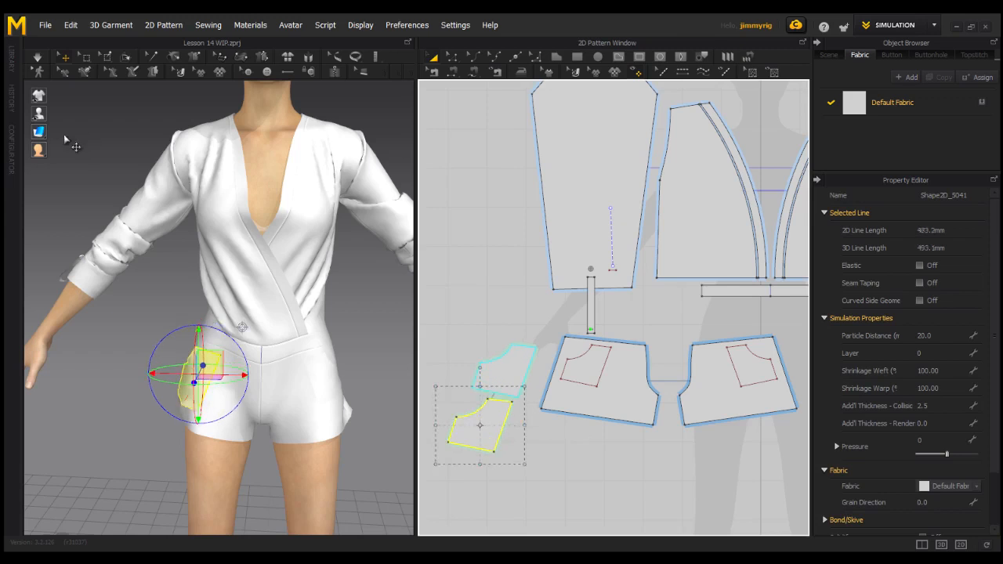
click(37, 58)
scroll(269, 410, up, 3)
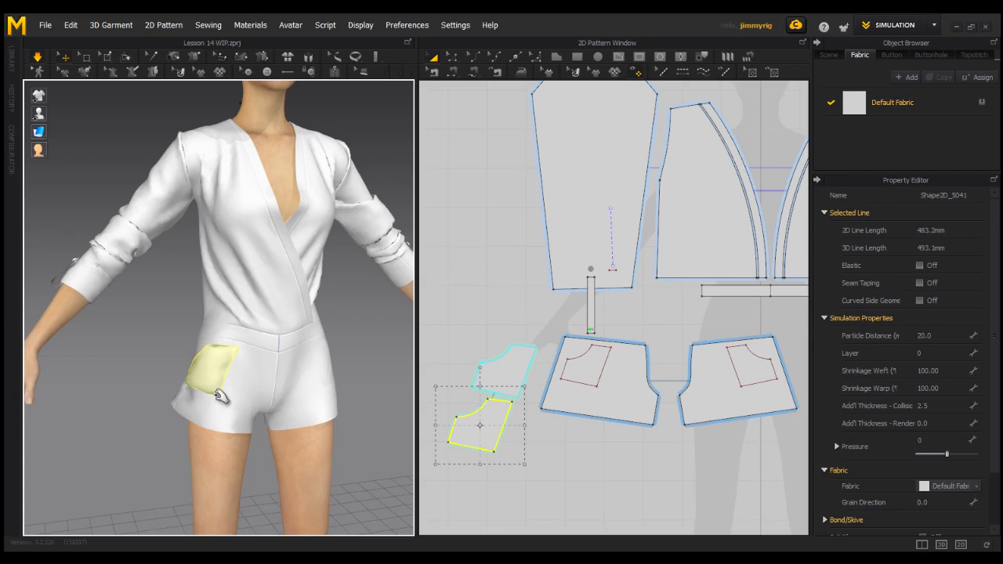
right_drag(268, 411, 299, 410)
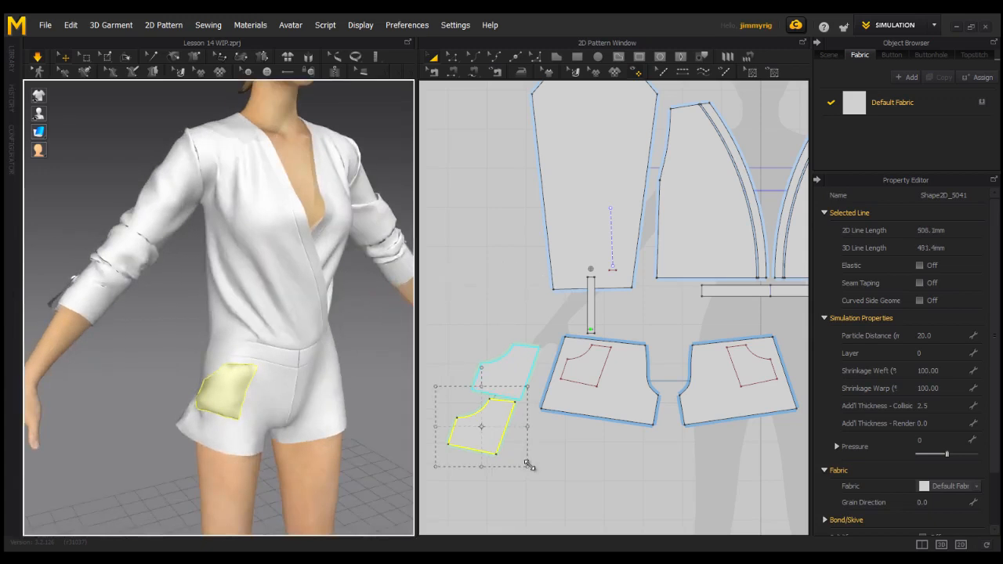
Enlarge the layered pocket pieces a little more, to an outline length of about 523 mm, for a fuller pocket.
drag(529, 466, 532, 468)
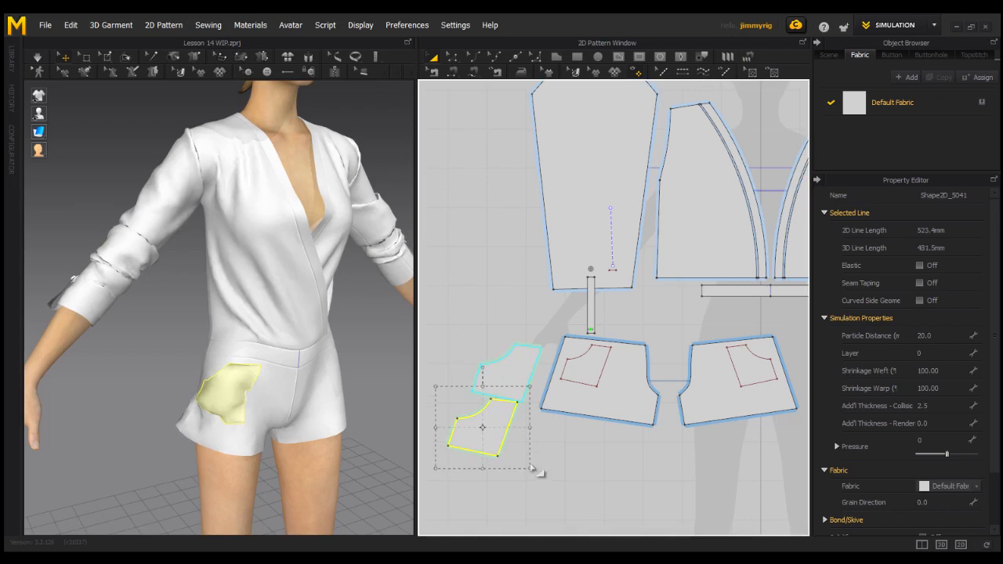
right_drag(196, 468, 219, 457)
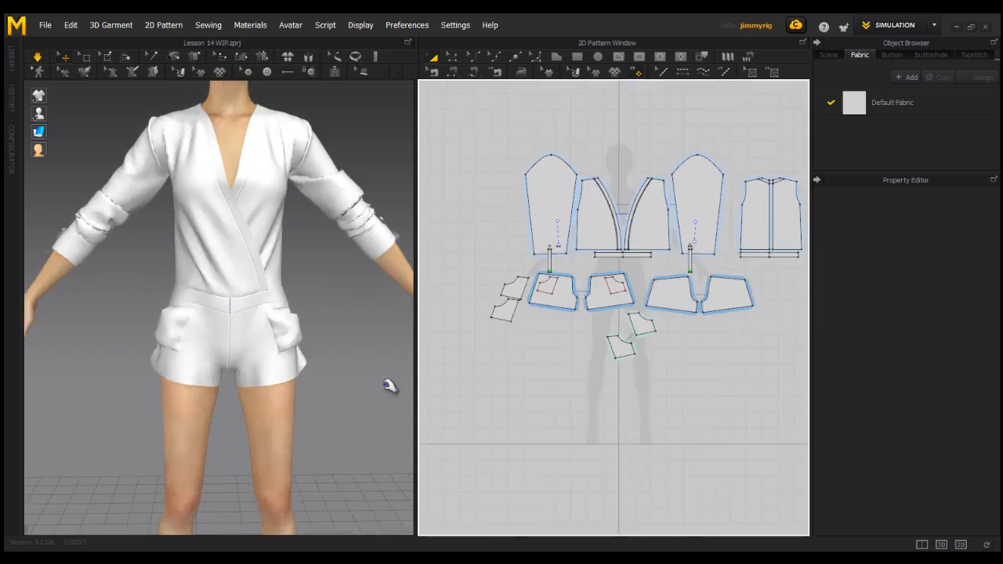
right_drag(324, 352, 275, 352)
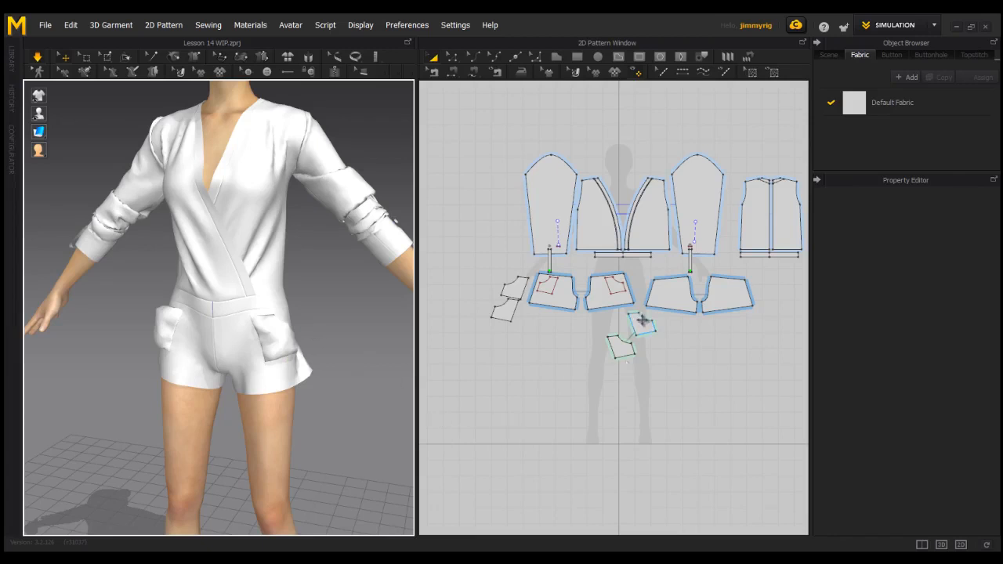
scroll(627, 330, up, 5)
scroll(679, 309, down, 2)
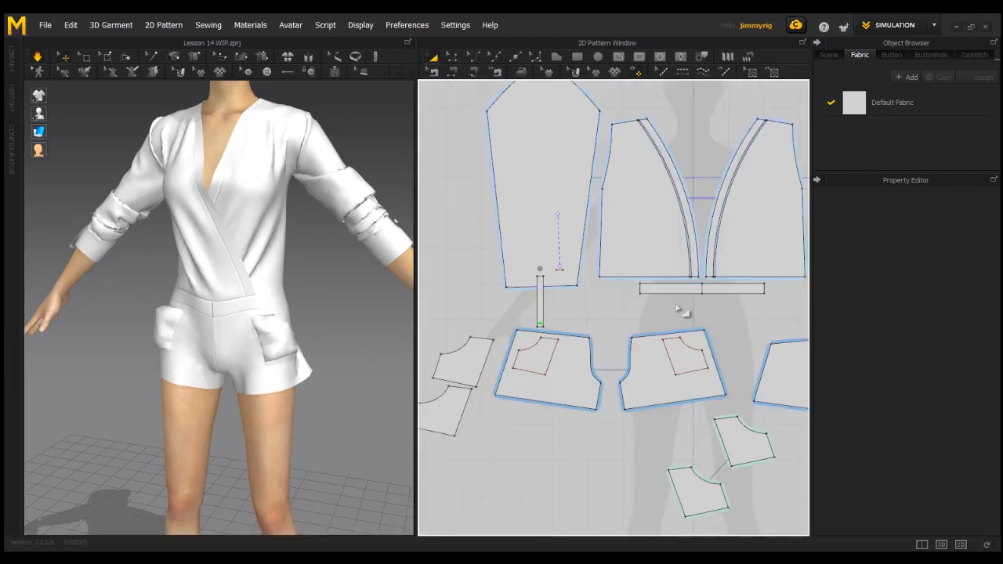
middle_drag(678, 309, 635, 311)
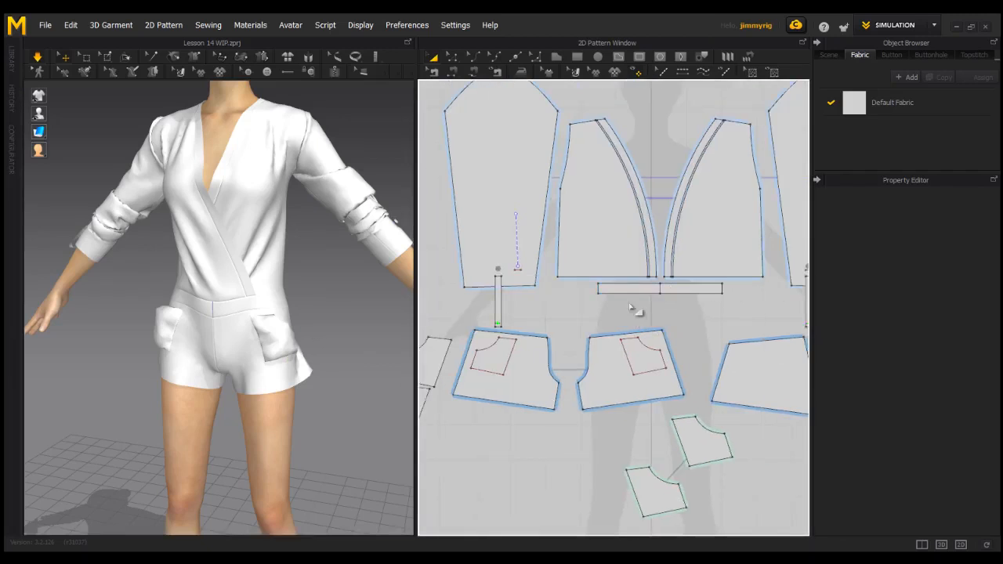